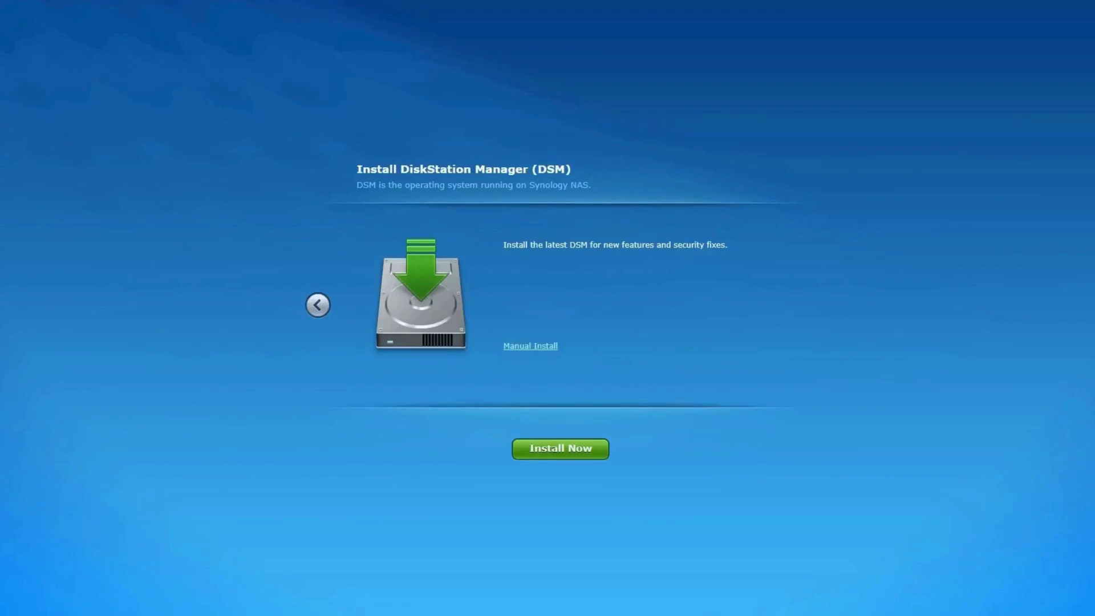
Start installing the latest DSM on the DS1019+.
click(560, 449)
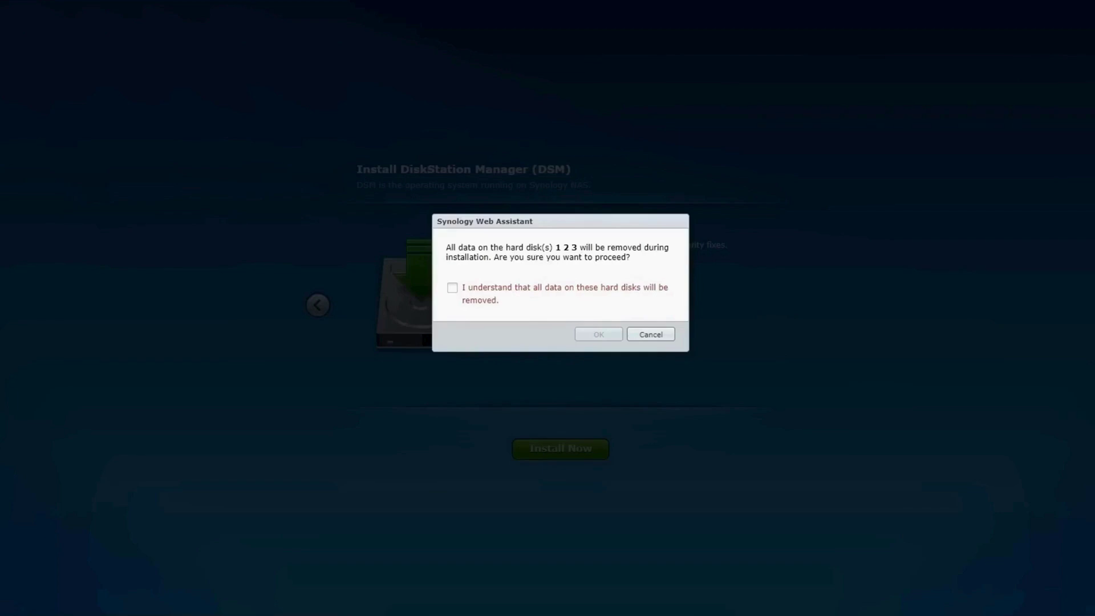
Confirm erasing all disk data, fill in the admin account and sign in to the Synology Account.
click(453, 287)
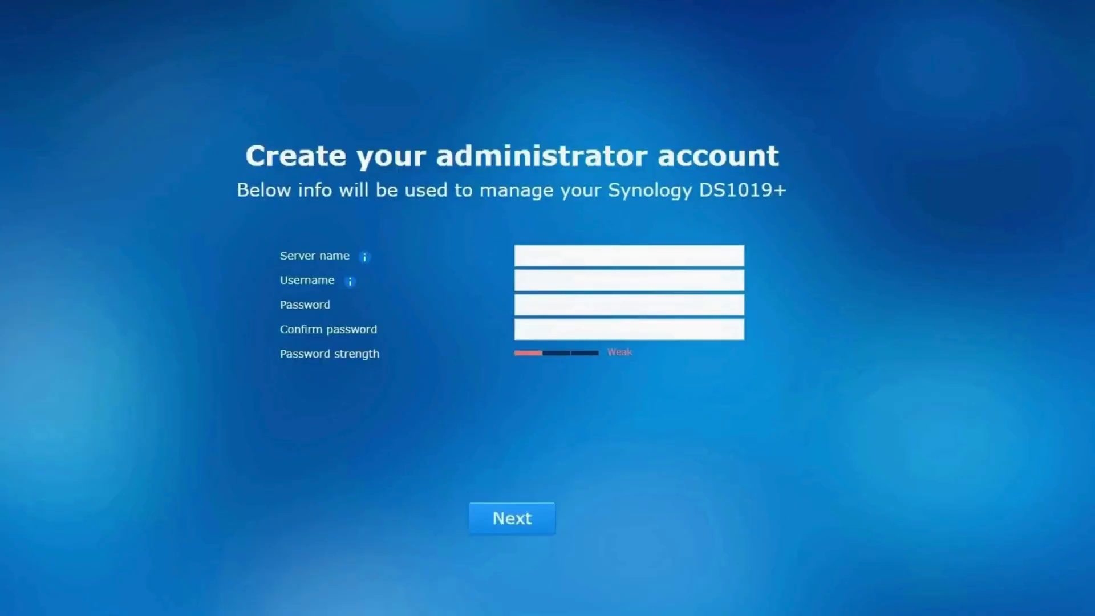
key(Tab)
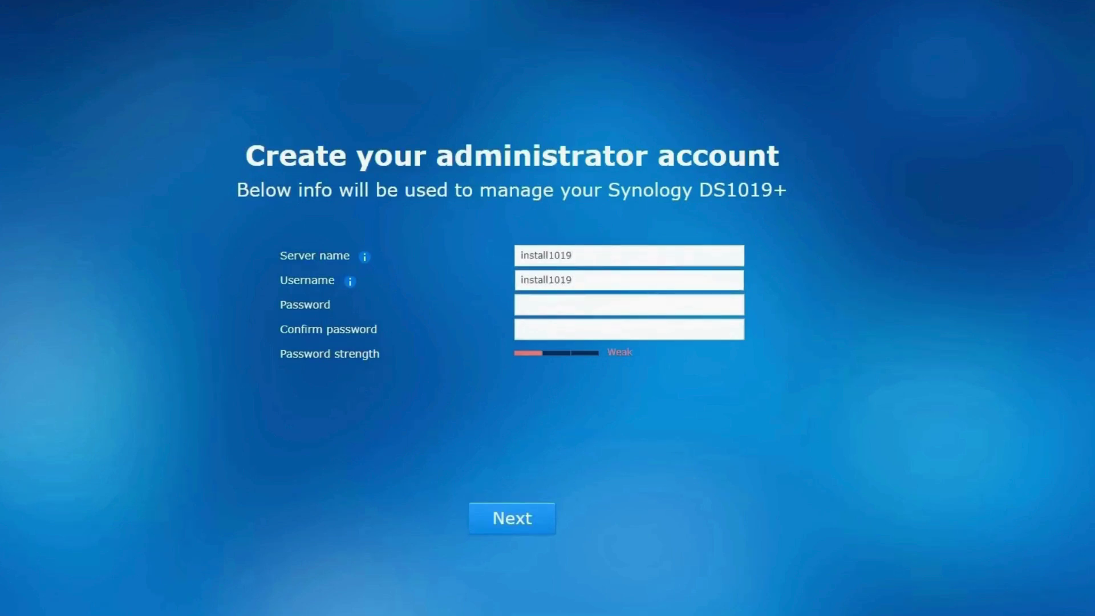
key(Tab)
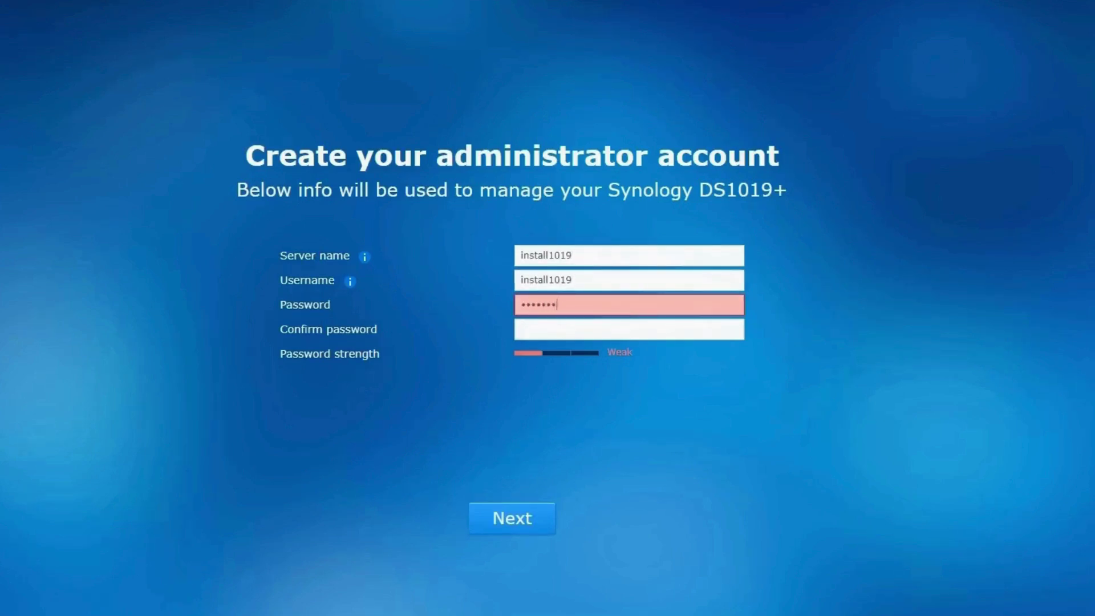
key(Tab)
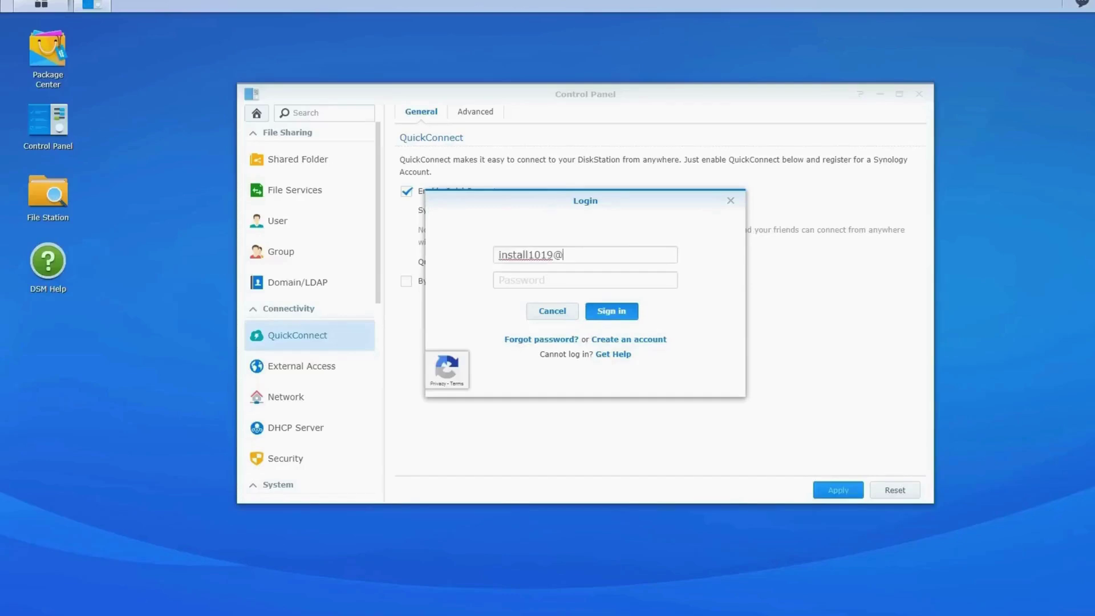
key(Tab)
key(Return)
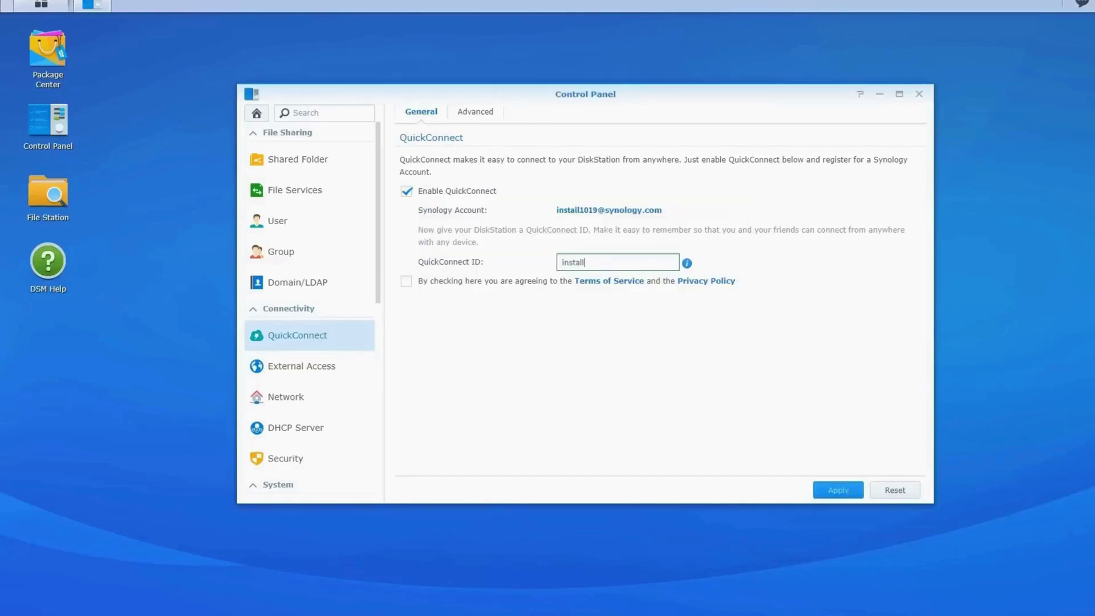
Enable QuickConnect with ID install1019, agree to the Terms of Service and apply.
key(Tab)
key(space)
key(Tab)
key(space)
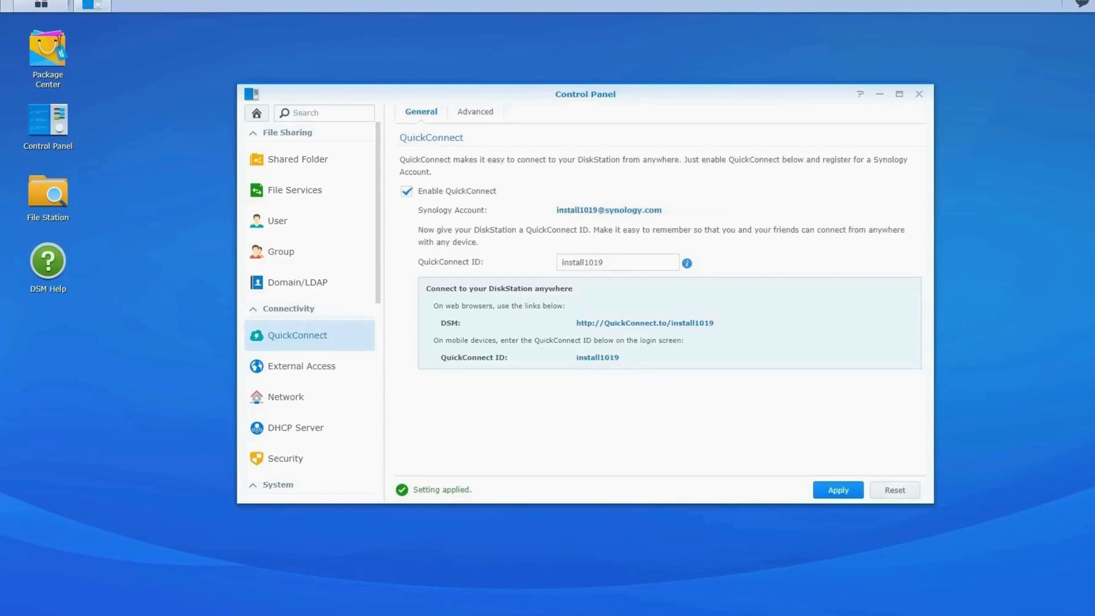